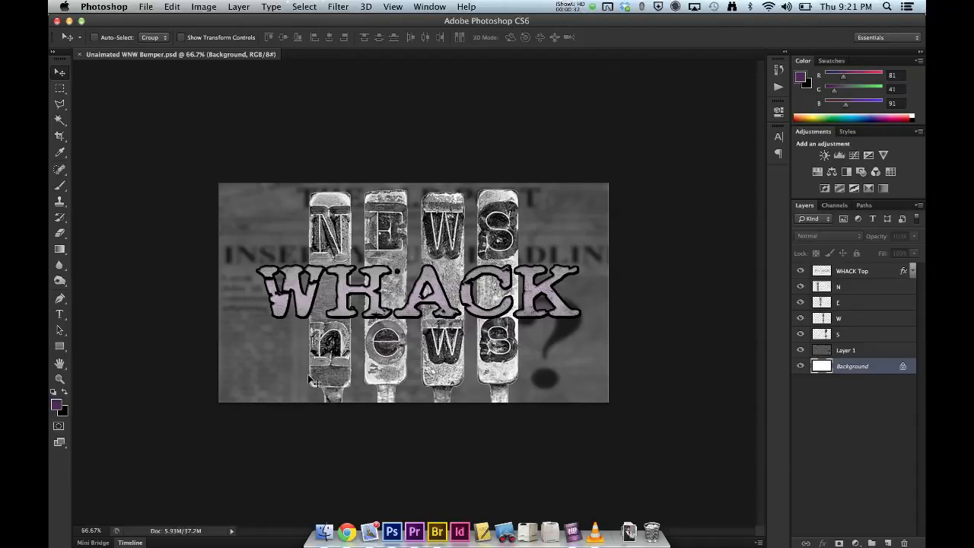
Show the Timeline panel and create a video timeline from the bumper's layers.
{"action": "left_click", "coordinate": [426, 7]}
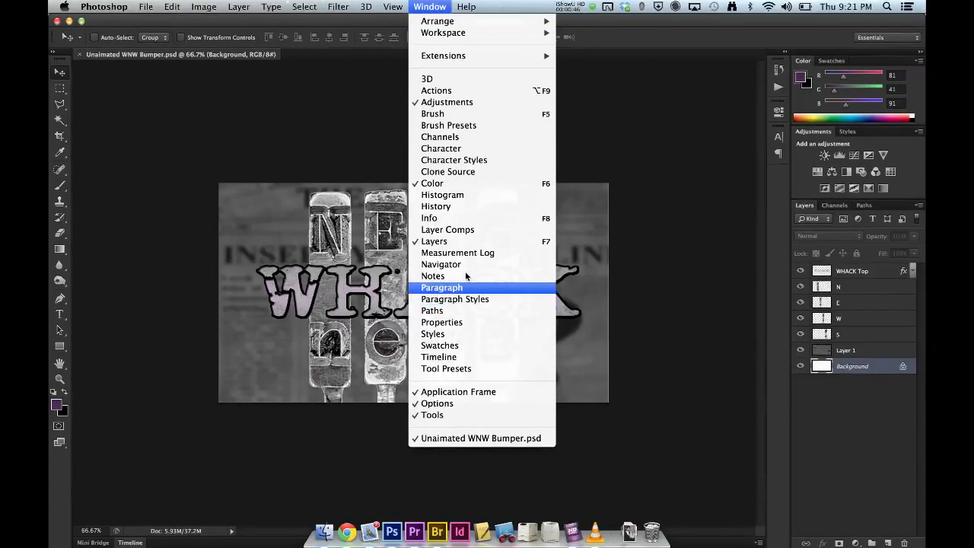
{"action": "left_click", "coordinate": [468, 357]}
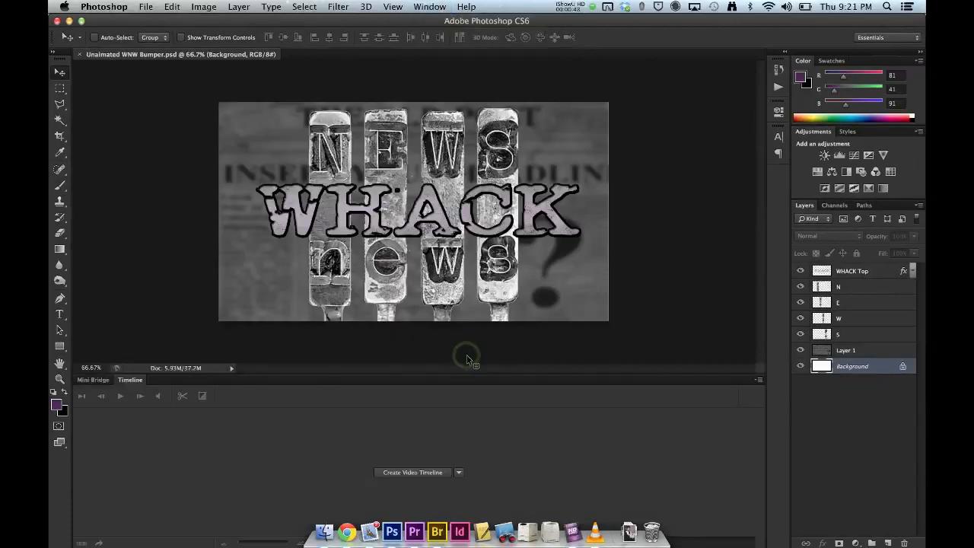
{"action": "left_click", "coordinate": [81, 21]}
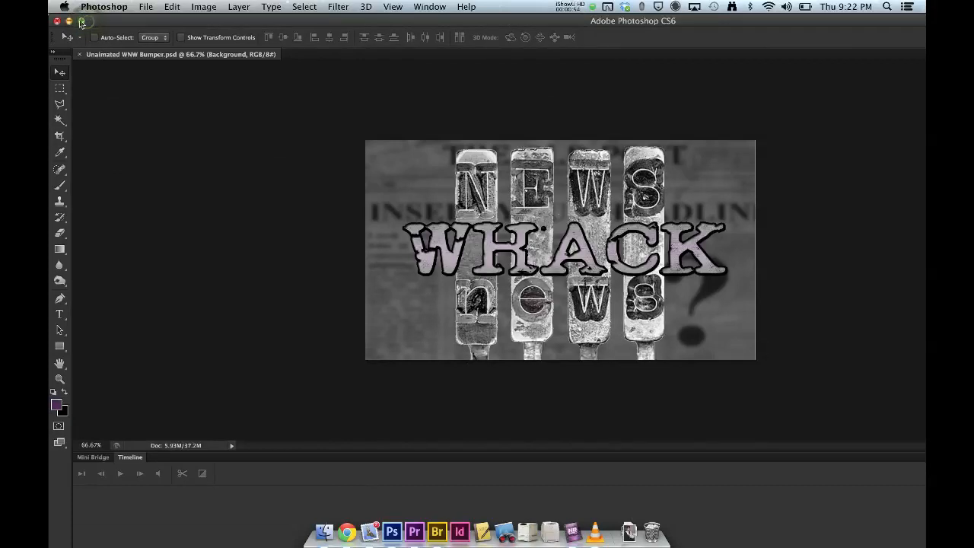
{"action": "left_click", "coordinate": [82, 21]}
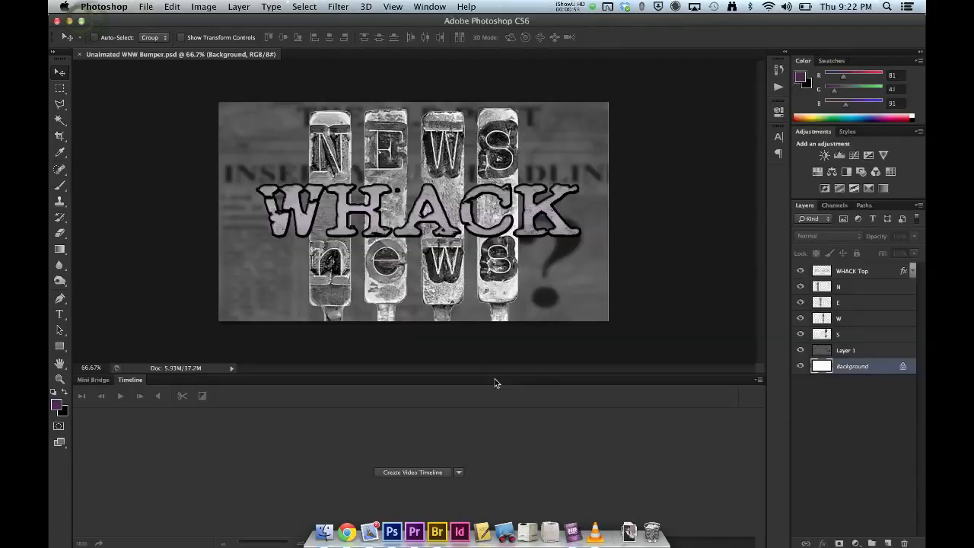
{"action": "left_click", "coordinate": [429, 472]}
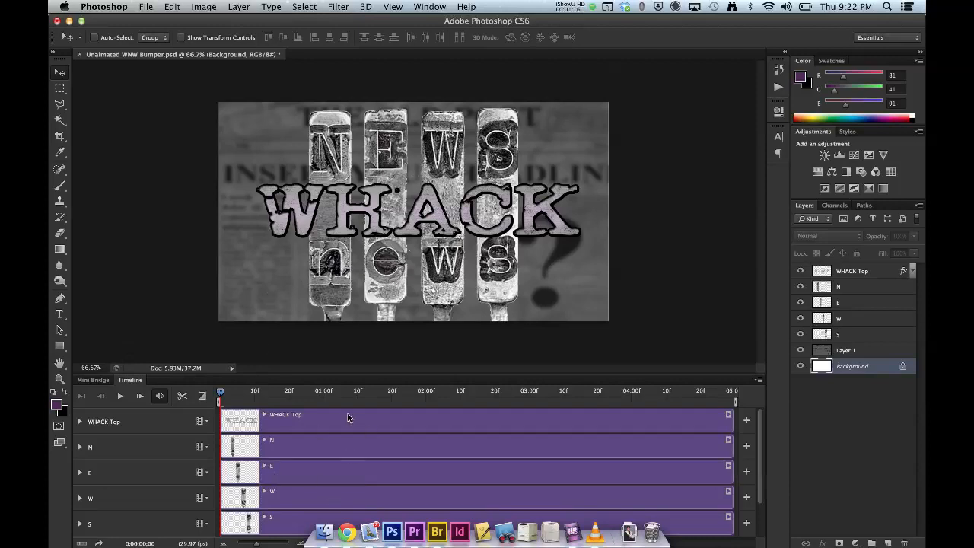
Enlarge the Timeline panel until every layer track shows, and fit the whole artwork into the remaining canvas area.
{"action": "left_click_drag", "start_coordinate": [395, 374], "coordinate": [381, 313]}
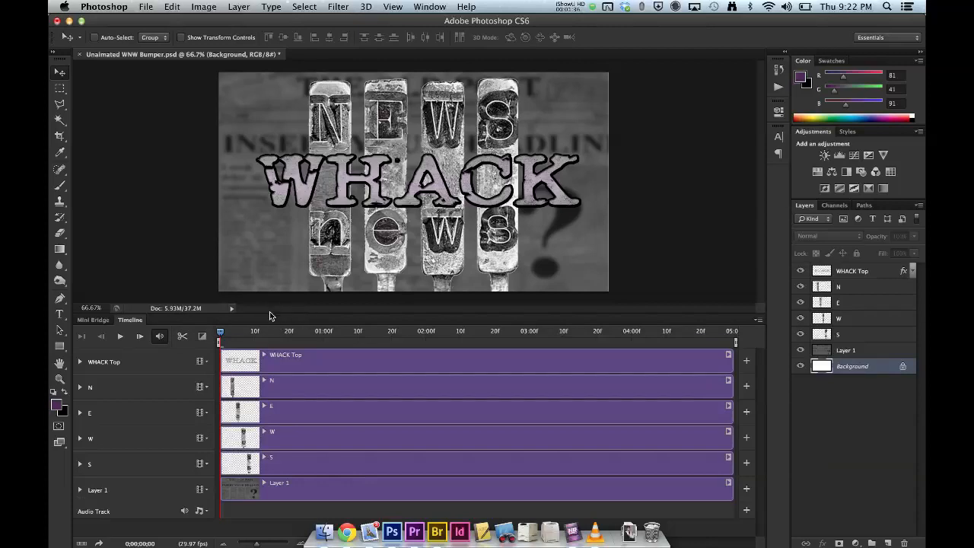
{"action": "left_click_drag", "start_coordinate": [271, 314], "coordinate": [235, 229]}
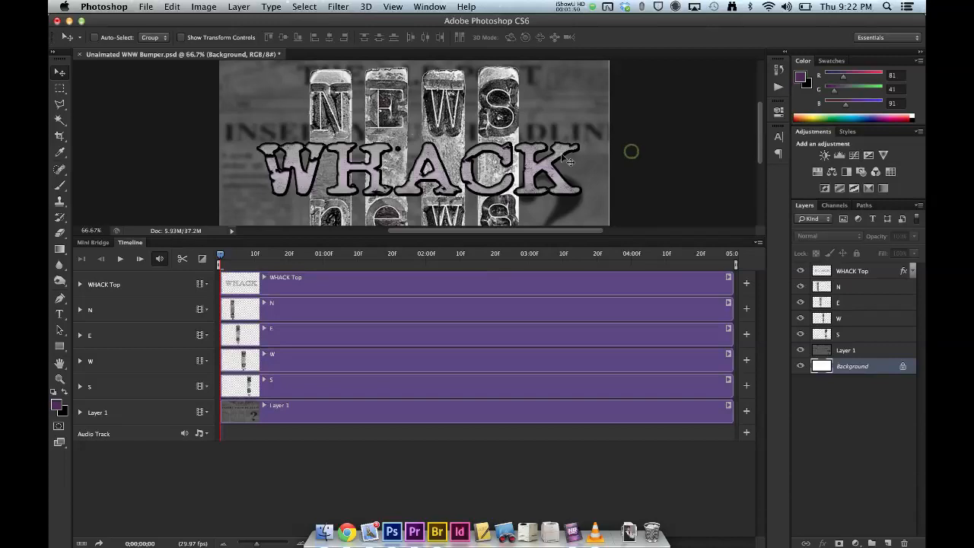
{"action": "key", "text": "super+minus"}
{"action": "key", "text": "super+minus"}
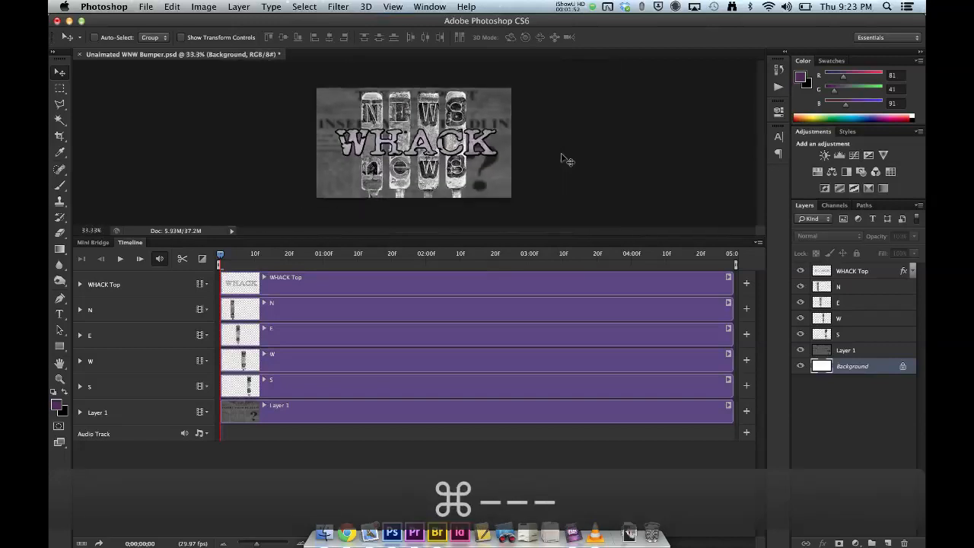
{"action": "key", "text": "super+equal"}
{"action": "key", "text": "super+equal"}
{"action": "key", "text": "super+equal"}
{"action": "key", "text": "super+equal"}
{"action": "key", "text": "super+minus"}
{"action": "key", "text": "super+minus"}
{"action": "key", "text": "super+minus"}
{"action": "key", "text": "super+equal"}
{"action": "key", "text": "super+equal"}
{"action": "key", "text": "super+equal"}
{"action": "key", "text": "super+equal"}
{"action": "key", "text": "super+minus"}
{"action": "key", "text": "super+0"}
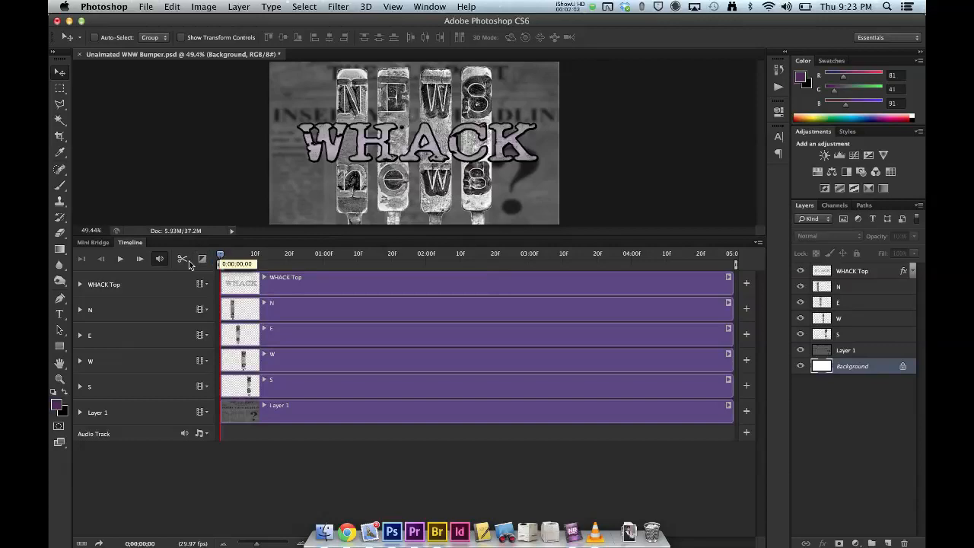
Switch to the Motion workspace and enlarge its Timeline panel until all layer tracks show.
{"action": "left_click_drag", "start_coordinate": [137, 243], "coordinate": [194, 113]}
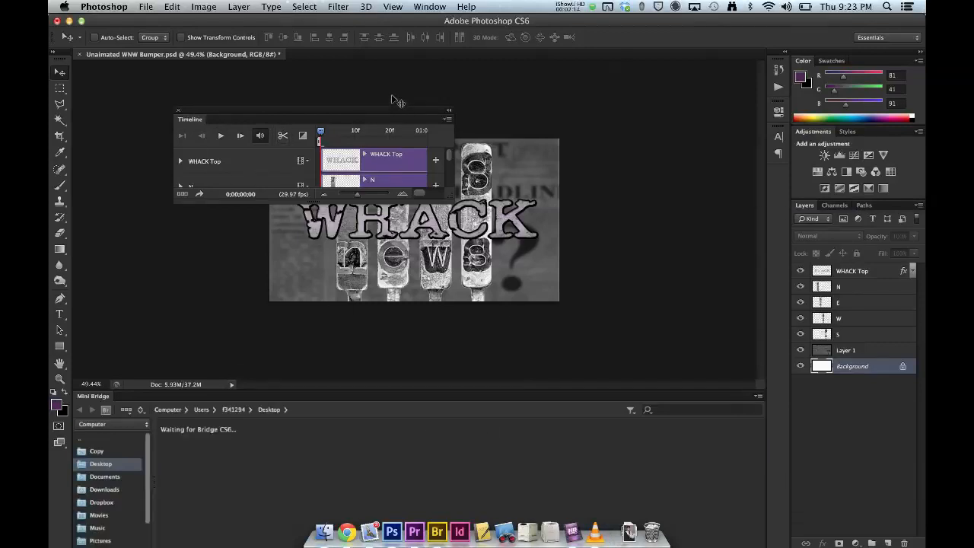
{"action": "left_click", "coordinate": [428, 6]}
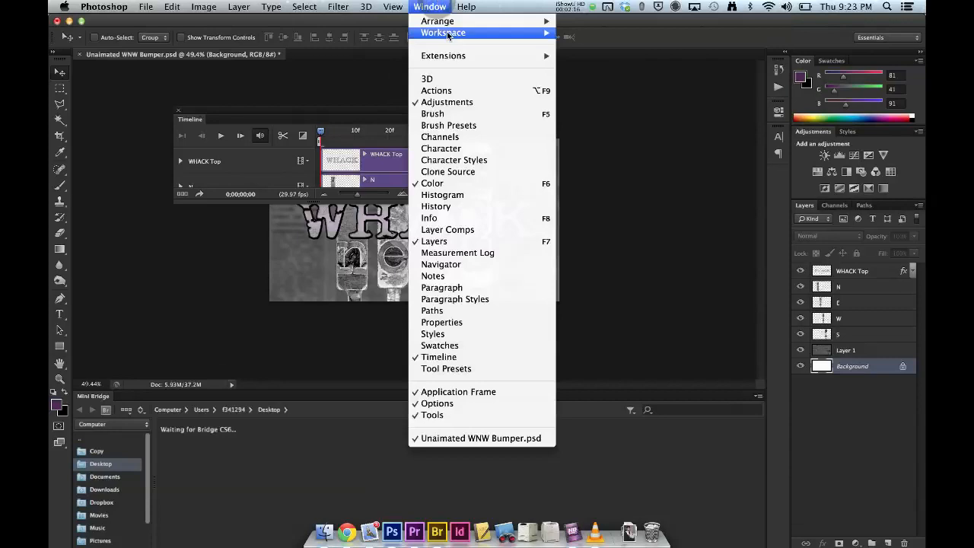
{"action": "mouse_move", "coordinate": [447, 35]}
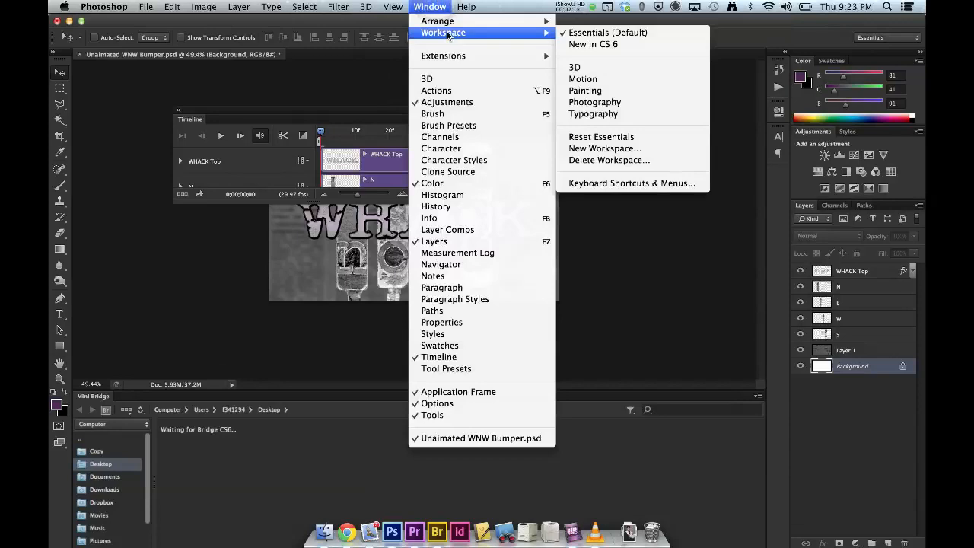
{"action": "left_click", "coordinate": [606, 80]}
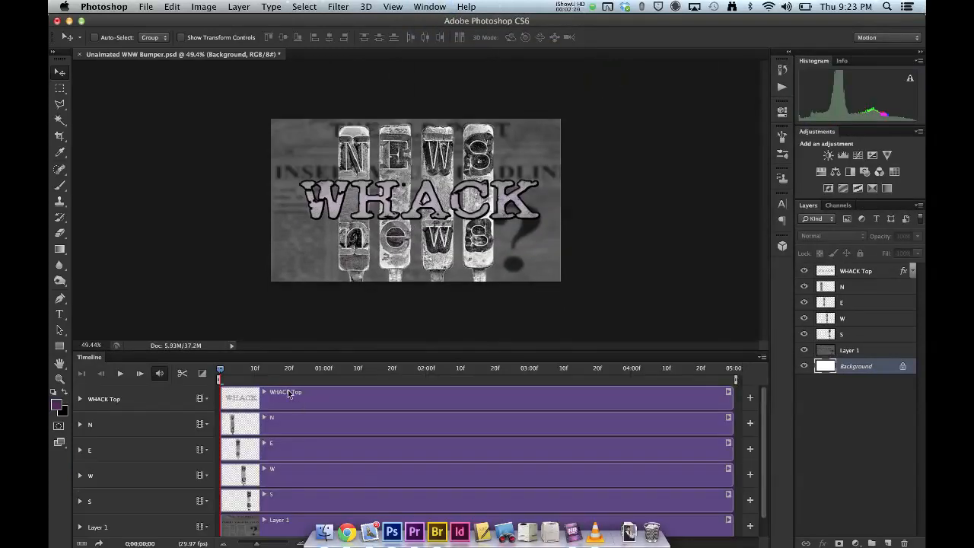
{"action": "left_click_drag", "start_coordinate": [288, 350], "coordinate": [290, 301]}
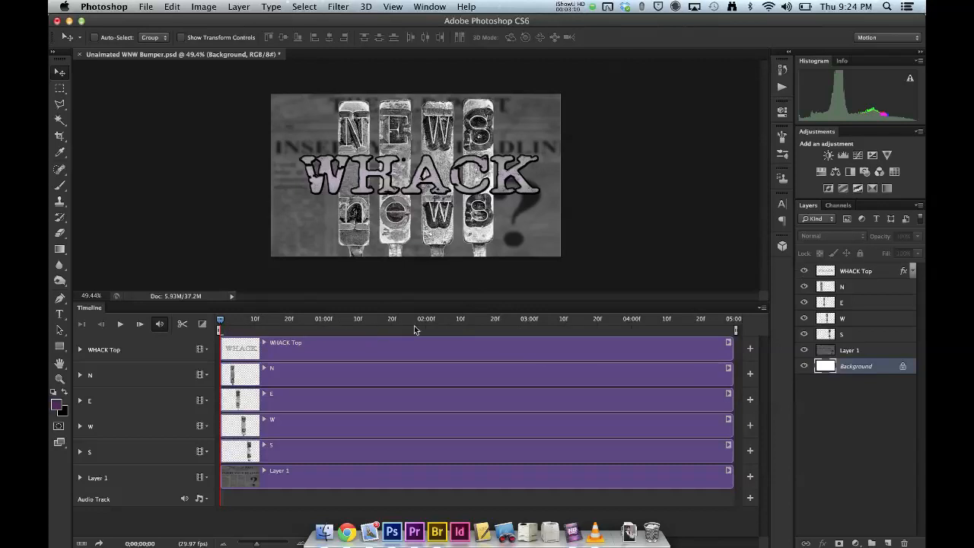
Shorten the WHACK Top, N, E, W, S and Layer 1 clips so that they all end at 03:00.
{"action": "left_click_drag", "start_coordinate": [729, 352], "coordinate": [531, 344]}
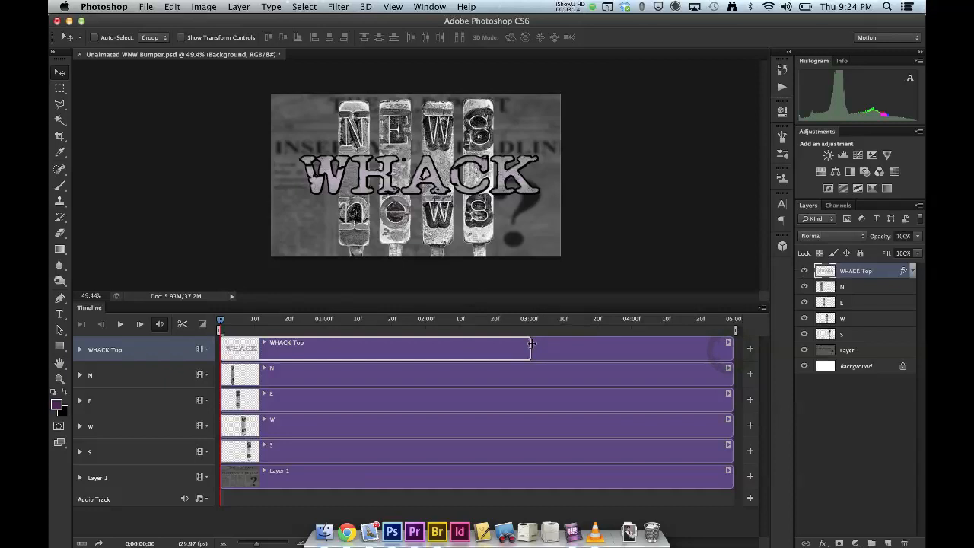
{"action": "left_click_drag", "start_coordinate": [730, 372], "coordinate": [530, 375]}
{"action": "left_click_drag", "start_coordinate": [730, 399], "coordinate": [530, 399]}
{"action": "left_click_drag", "start_coordinate": [730, 420], "coordinate": [531, 420]}
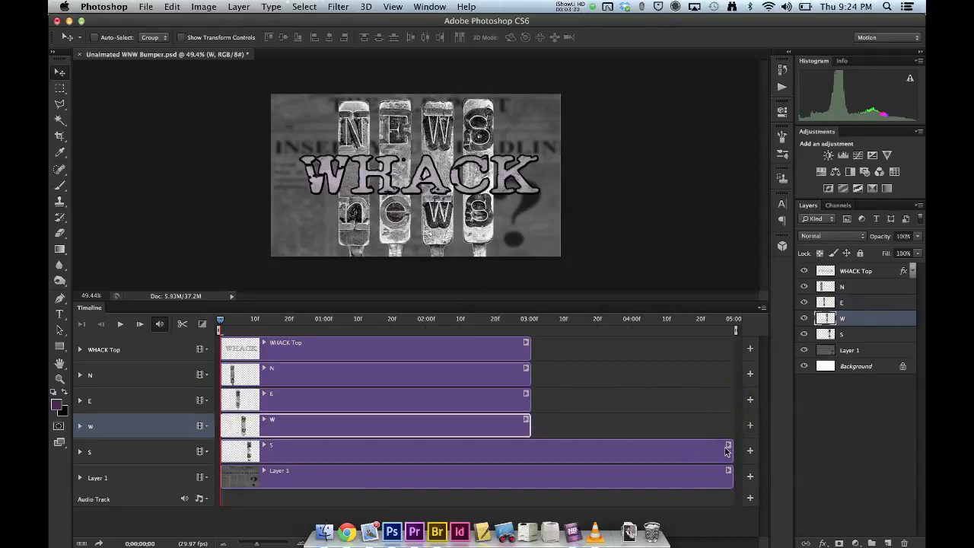
{"action": "left_click_drag", "start_coordinate": [730, 451], "coordinate": [531, 451]}
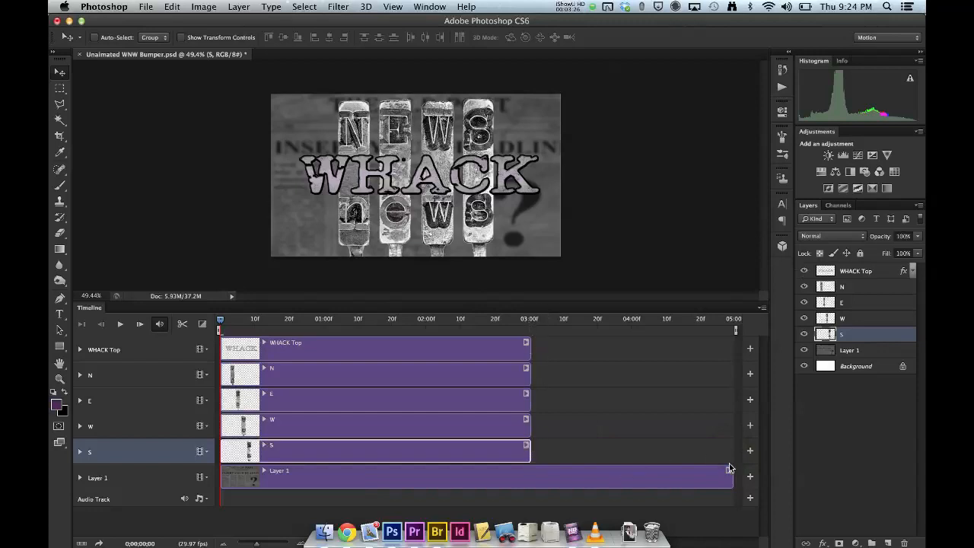
{"action": "left_click_drag", "start_coordinate": [731, 479], "coordinate": [533, 476]}
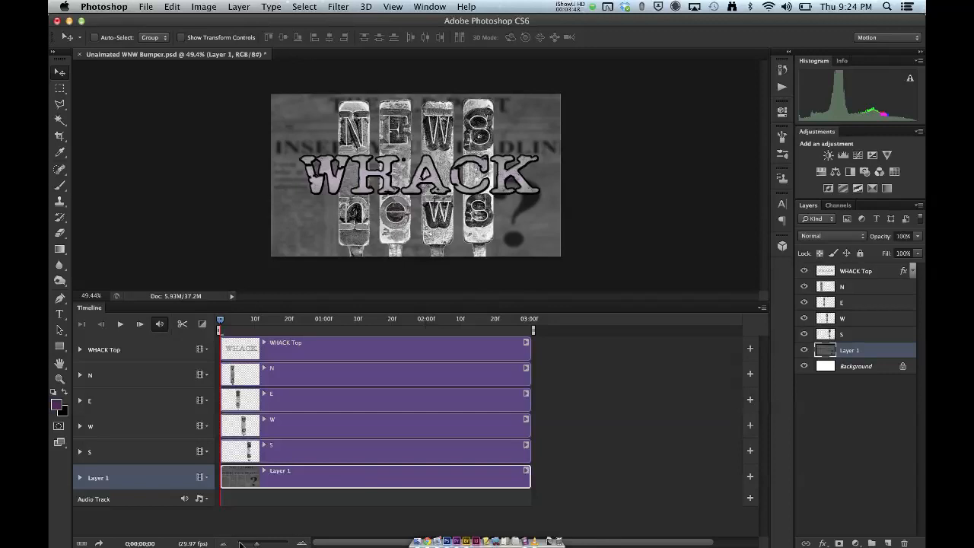
Trim the clip starts so N begins at frame 10, E at frame 20, W at 01:00, S at 01:10 and WHACK Top at 01:20.
{"action": "left_click_drag", "start_coordinate": [256, 543], "coordinate": [290, 543]}
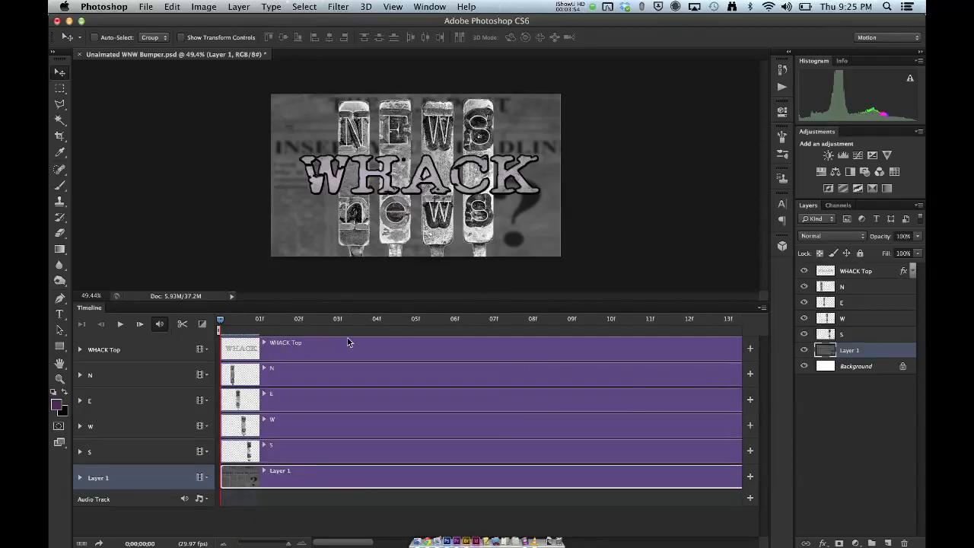
{"action": "left_click_drag", "start_coordinate": [289, 543], "coordinate": [235, 543]}
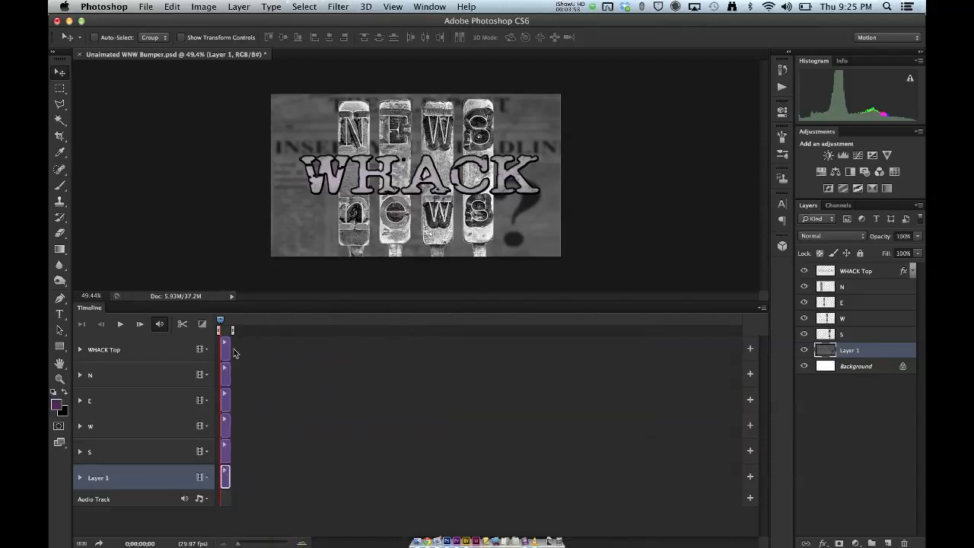
{"action": "mouse_move", "coordinate": [241, 543]}
{"action": "left_mouse_down"}
{"action": "mouse_move", "coordinate": [268, 543]}
{"action": "mouse_move", "coordinate": [260, 543]}
{"action": "left_mouse_up"}
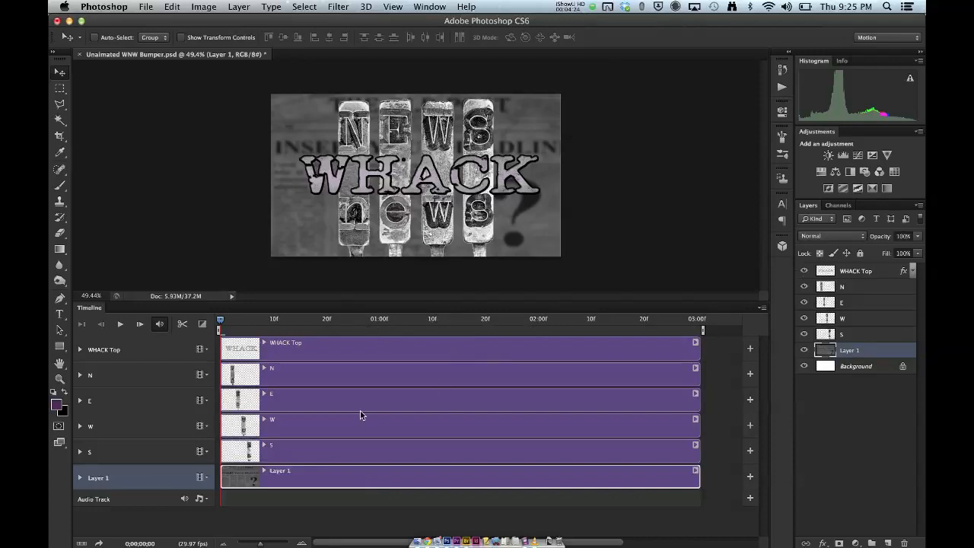
{"action": "mouse_move", "coordinate": [225, 350]}
{"action": "left_mouse_down"}
{"action": "mouse_move", "coordinate": [298, 346]}
{"action": "mouse_move", "coordinate": [223, 353]}
{"action": "left_mouse_up"}
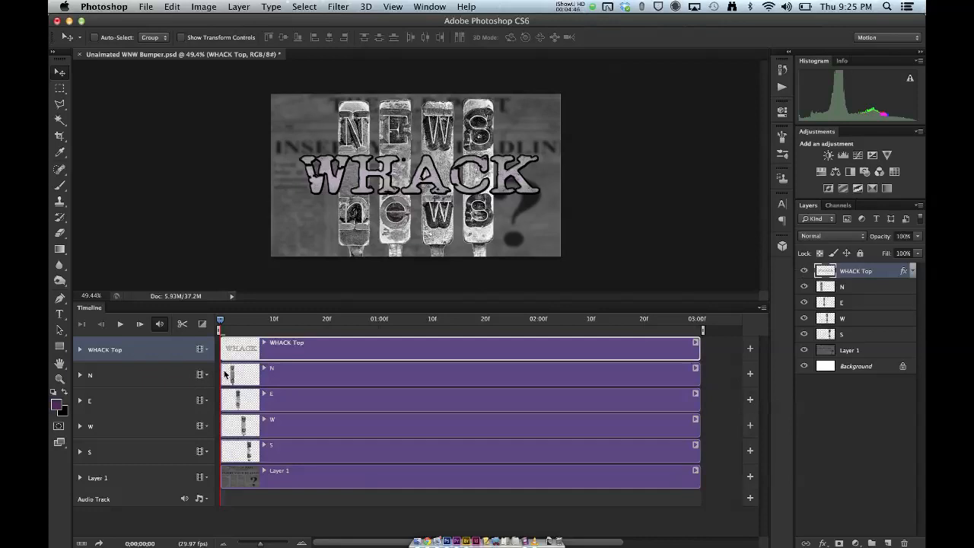
{"action": "left_click_drag", "start_coordinate": [222, 371], "coordinate": [279, 369]}
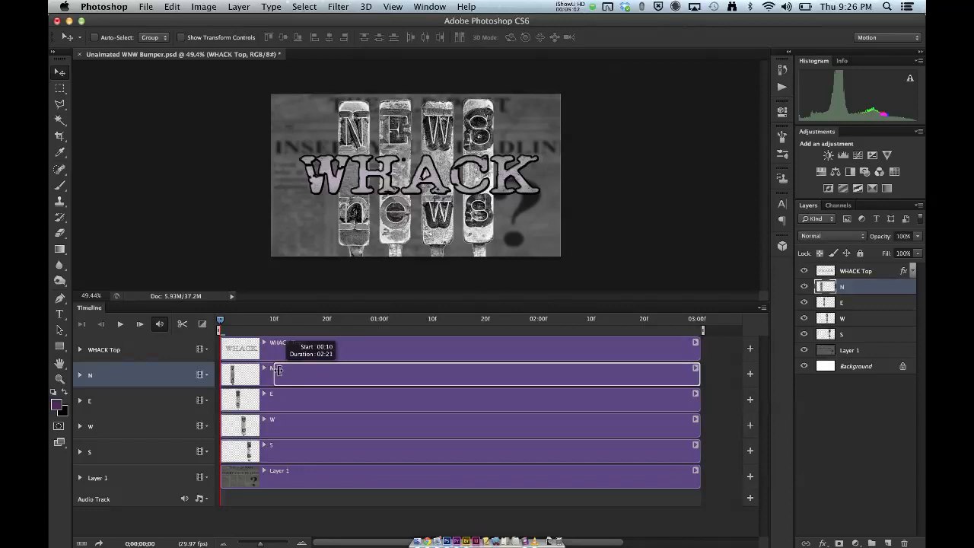
{"action": "left_click_drag", "start_coordinate": [279, 369], "coordinate": [278, 370]}
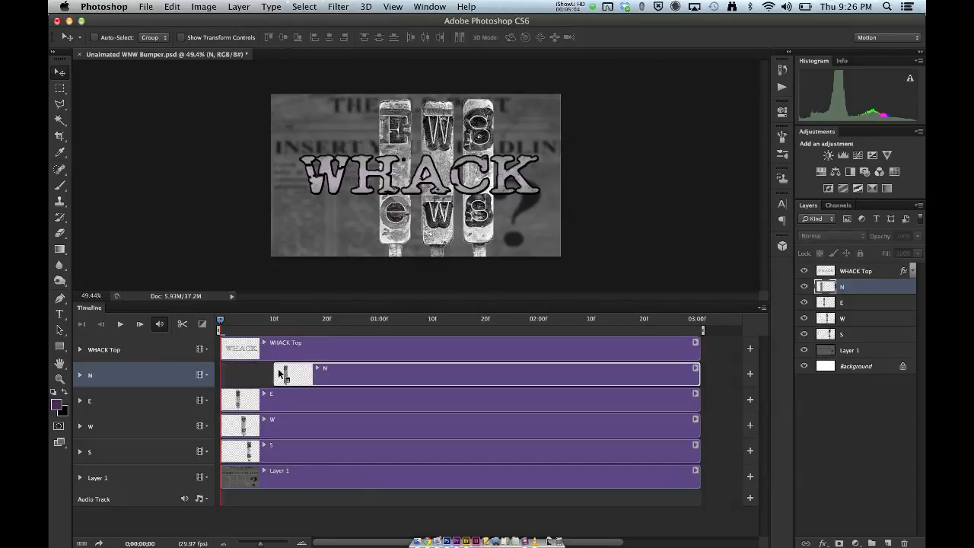
{"action": "left_click_drag", "start_coordinate": [225, 401], "coordinate": [323, 395]}
{"action": "left_click_drag", "start_coordinate": [224, 427], "coordinate": [379, 417]}
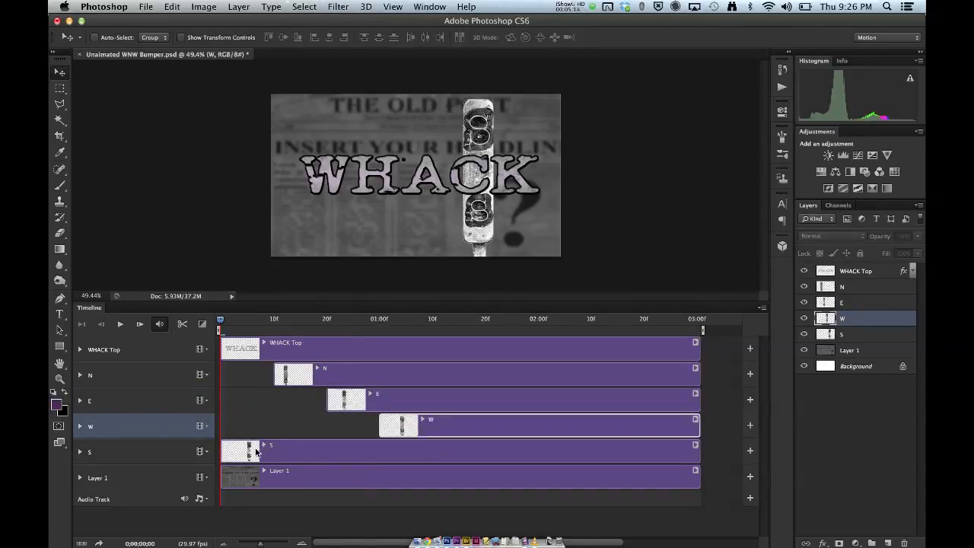
{"action": "left_click_drag", "start_coordinate": [222, 450], "coordinate": [438, 455]}
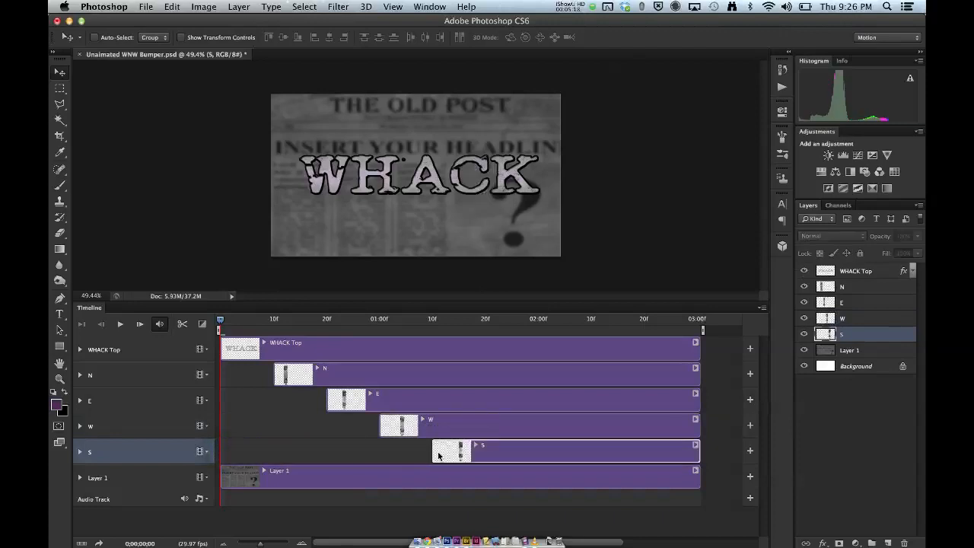
{"action": "left_click_drag", "start_coordinate": [225, 352], "coordinate": [486, 347]}
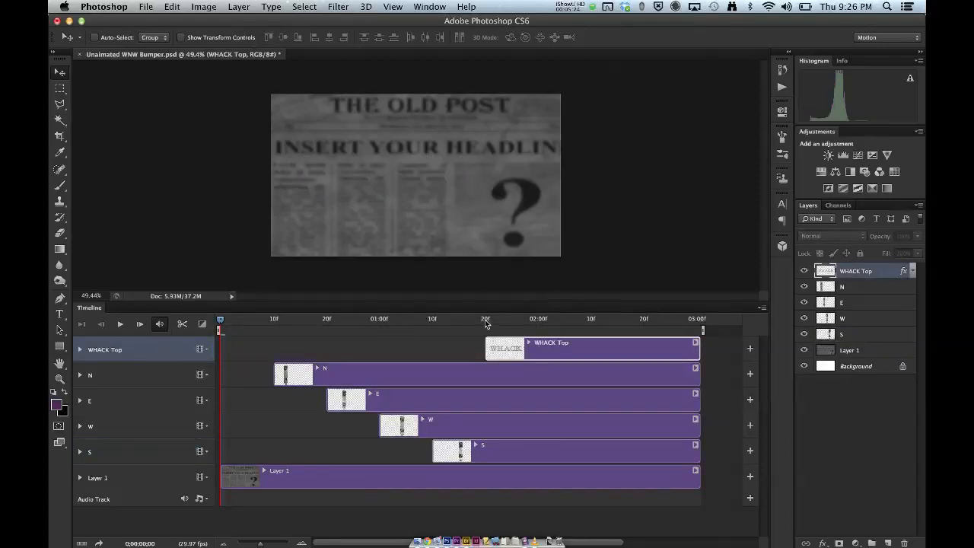
Play the animation from the beginning to check the staggered clips, and place the playhead at frame 15.
{"action": "left_click_drag", "start_coordinate": [360, 320], "coordinate": [206, 328]}
{"action": "key", "text": "space"}
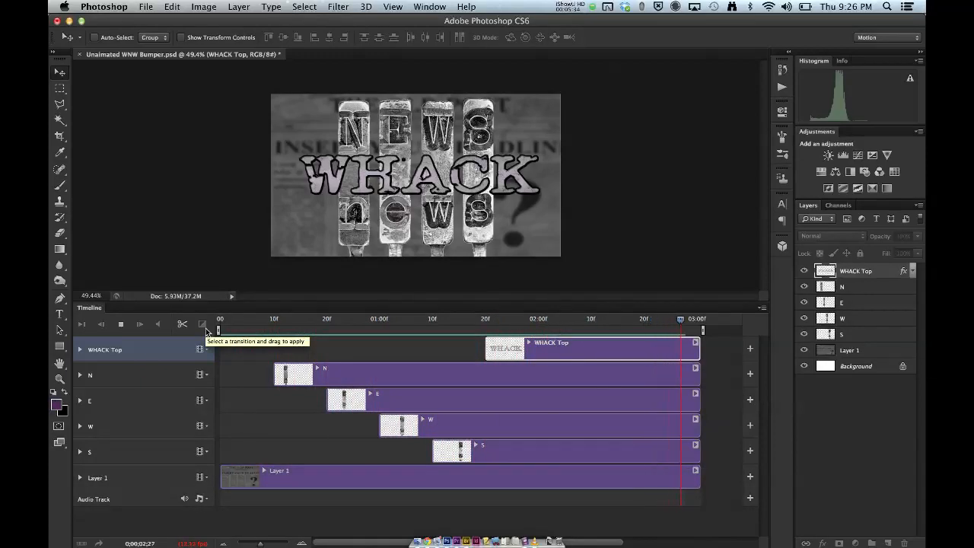
{"action": "key", "text": "space"}
{"action": "left_click_drag", "start_coordinate": [363, 321], "coordinate": [299, 323]}
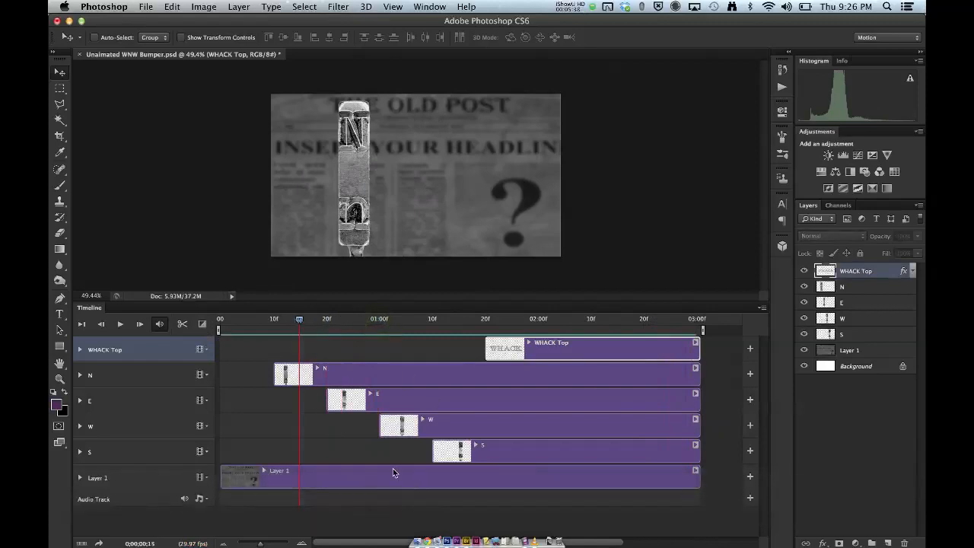